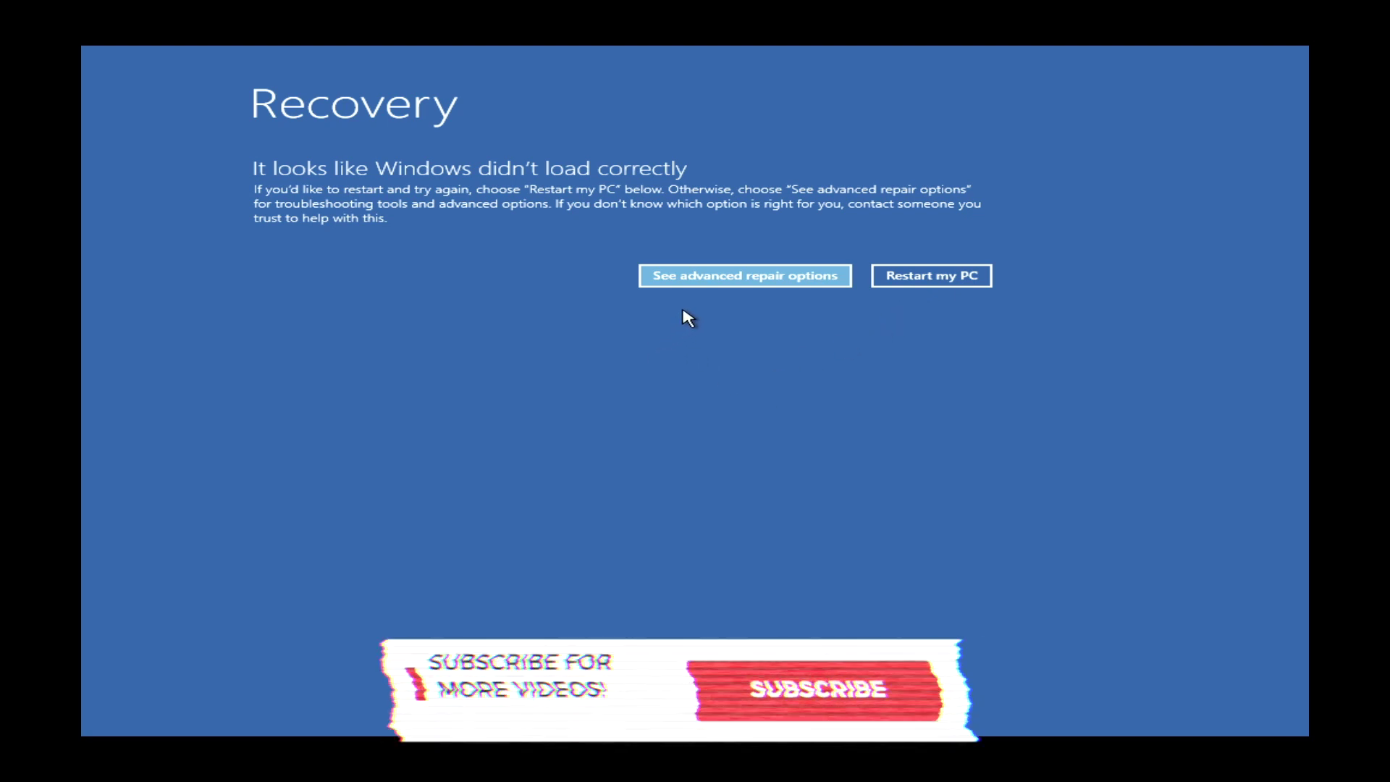
Go to 'See advanced repair options' to reach the Choose an option screen.
click(732, 278)
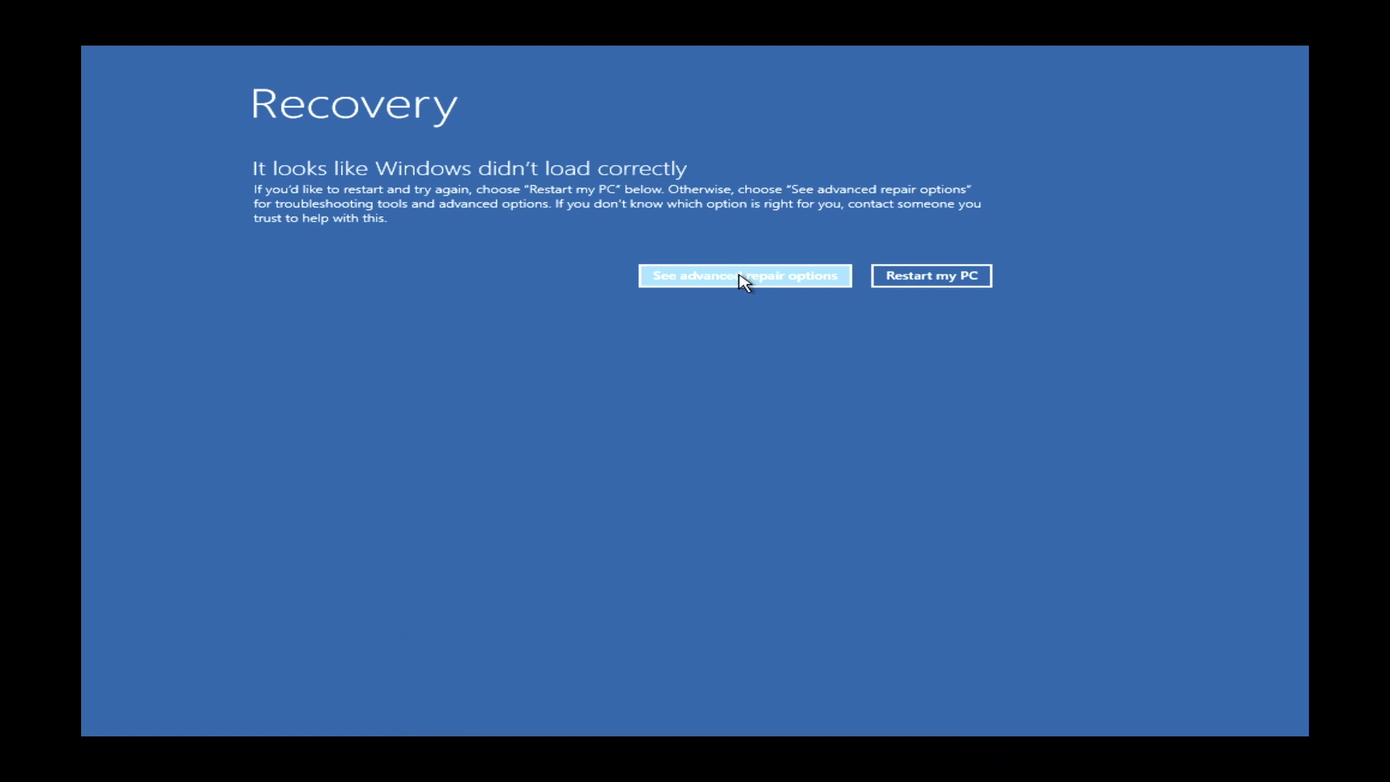
click(742, 280)
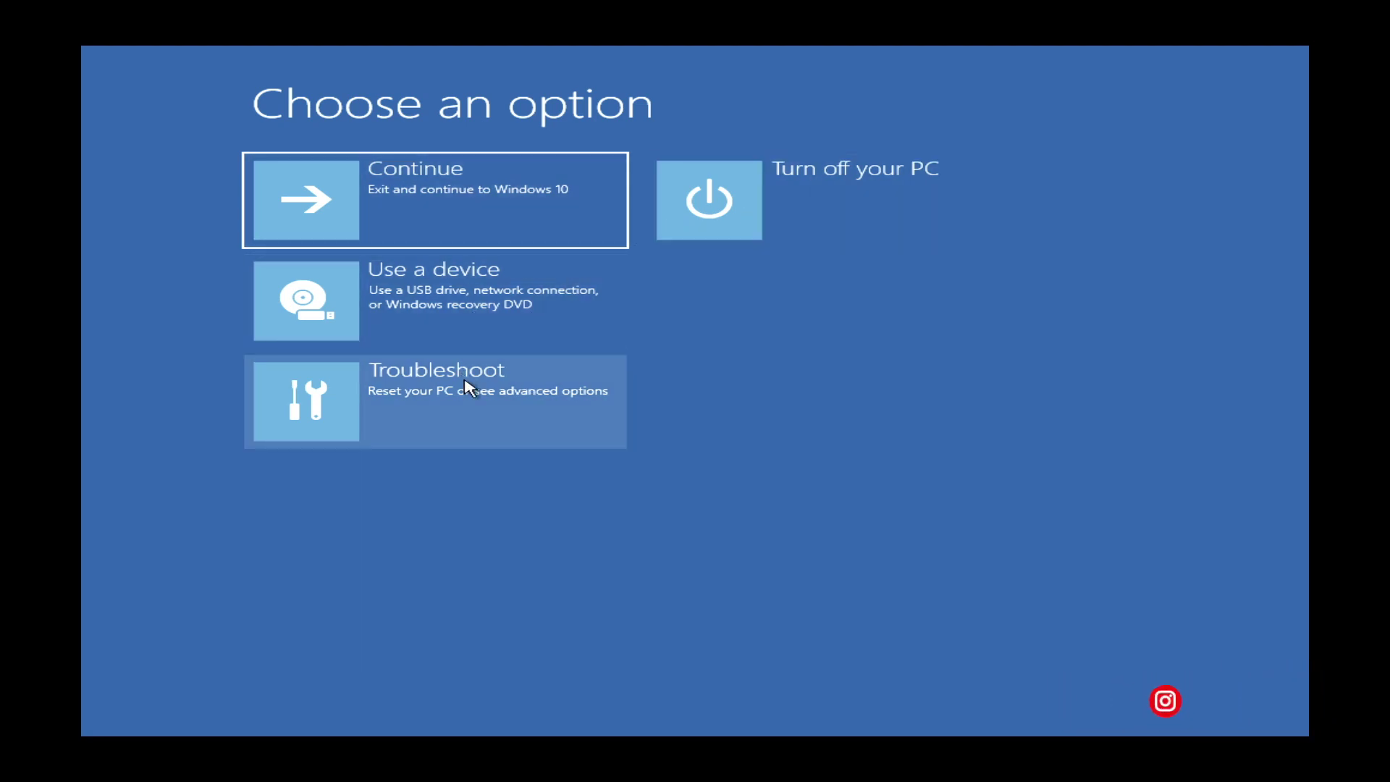
Browse Troubleshoot, Advanced options and more recovery options, then return to Troubleshoot.
click(439, 419)
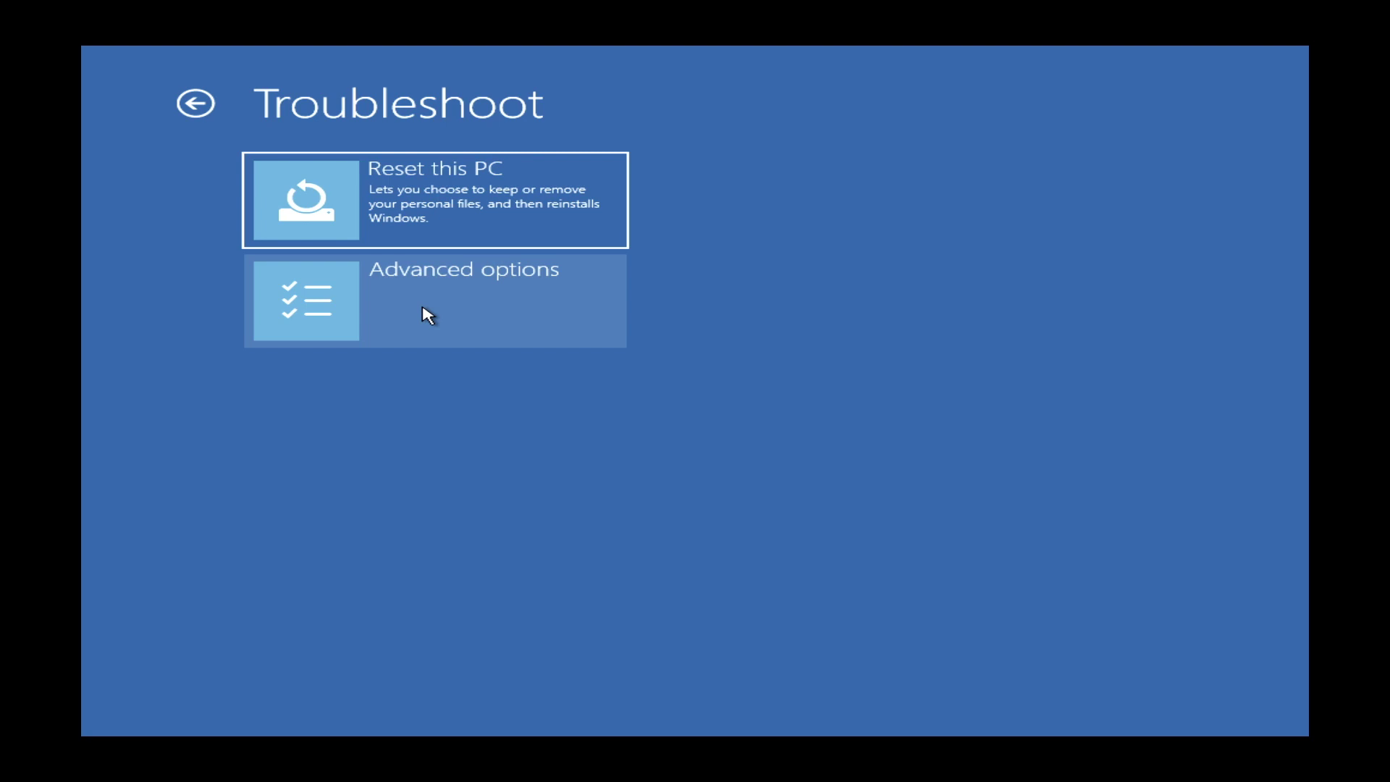
click(503, 310)
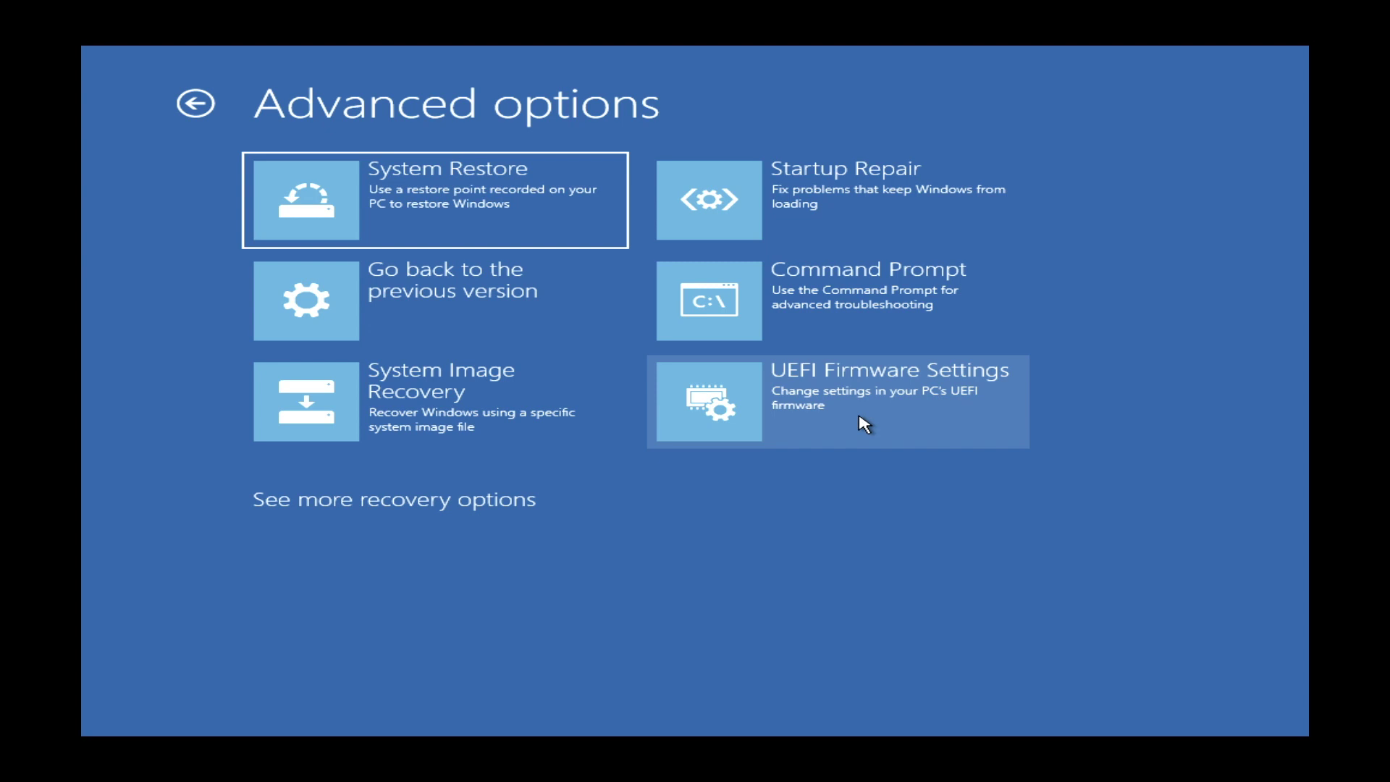
click(468, 513)
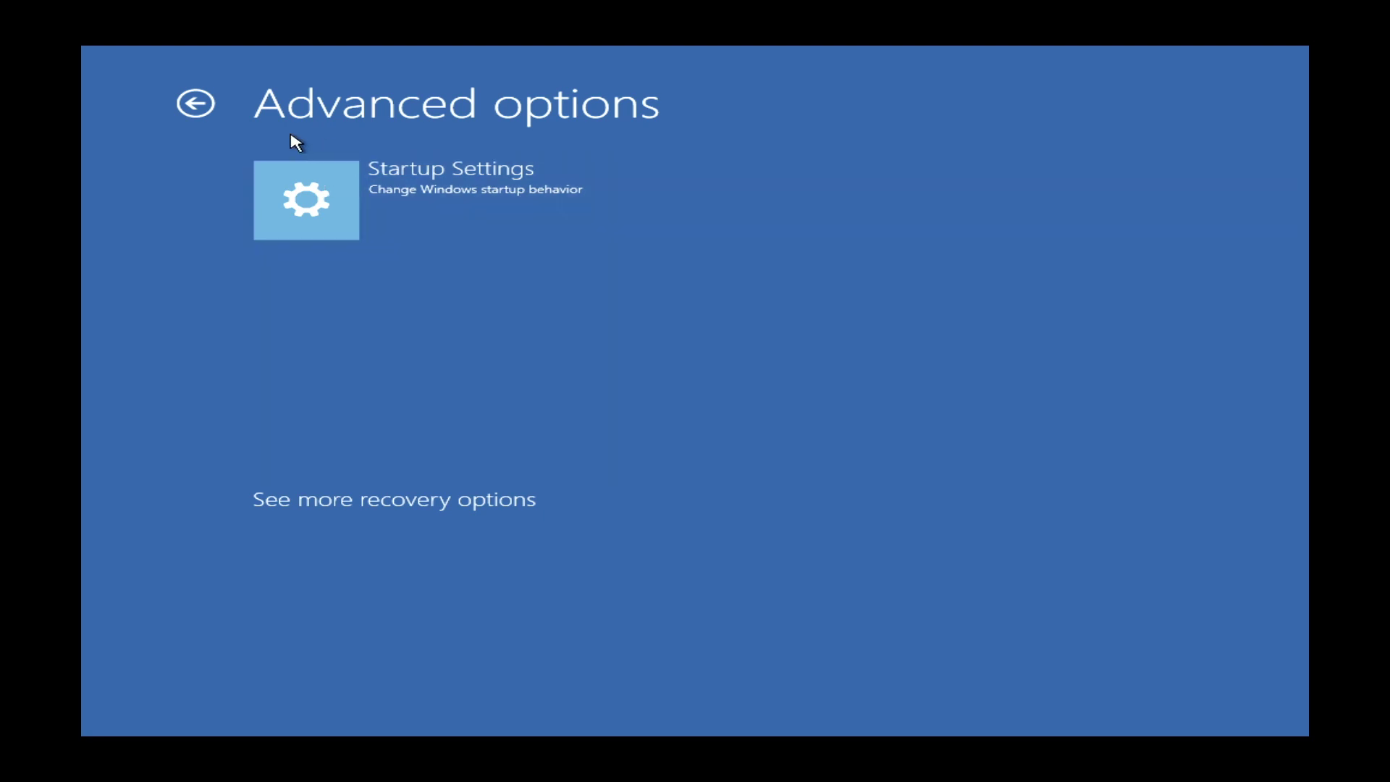
click(197, 105)
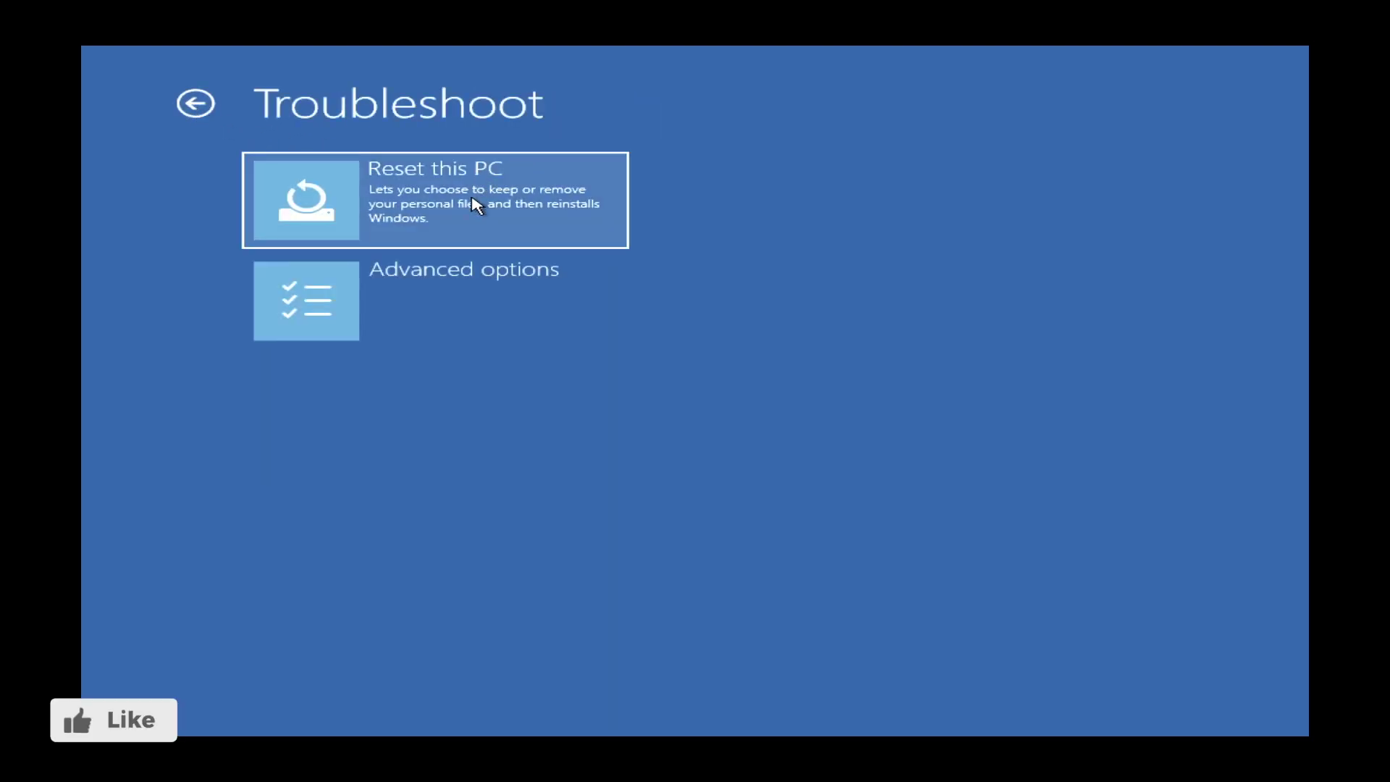
Choose 'Reset this PC' with the 'Keep my files' option.
click(515, 208)
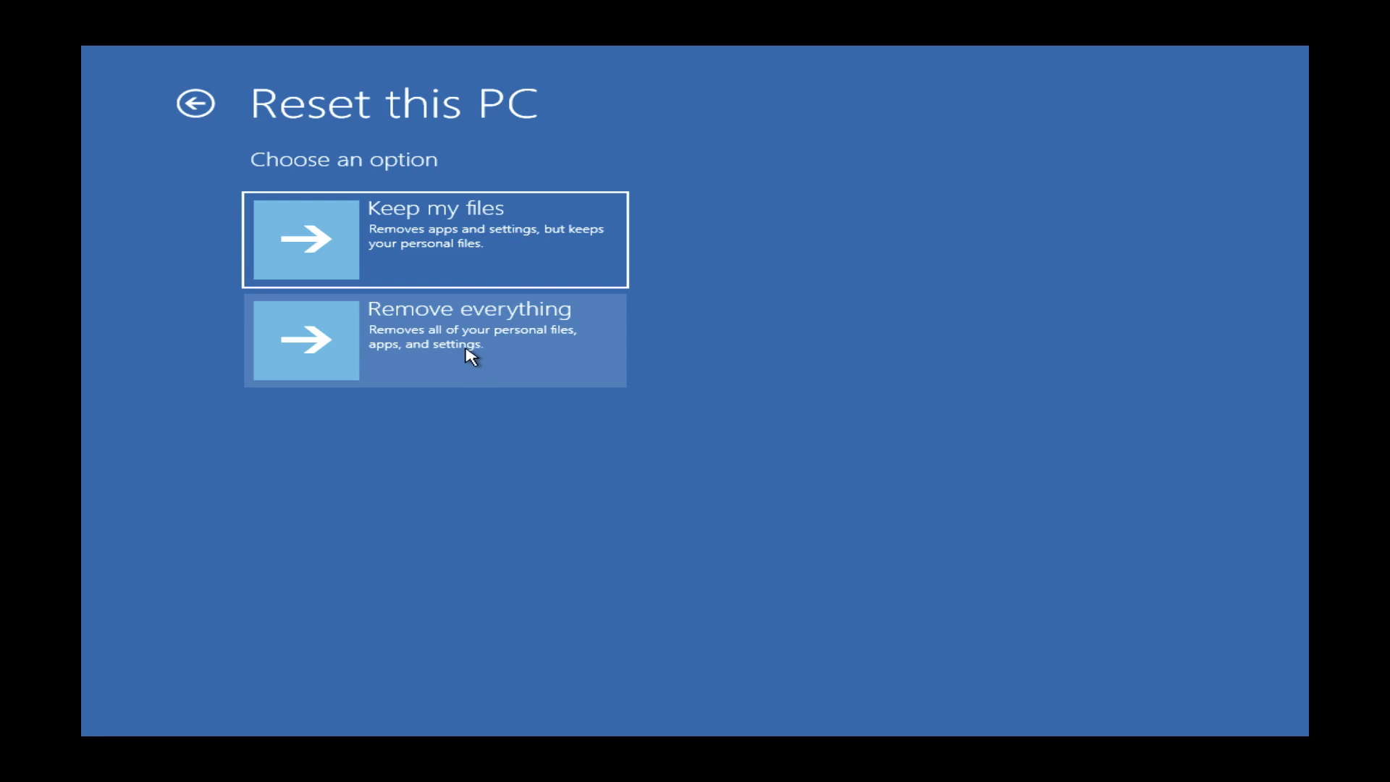
click(420, 248)
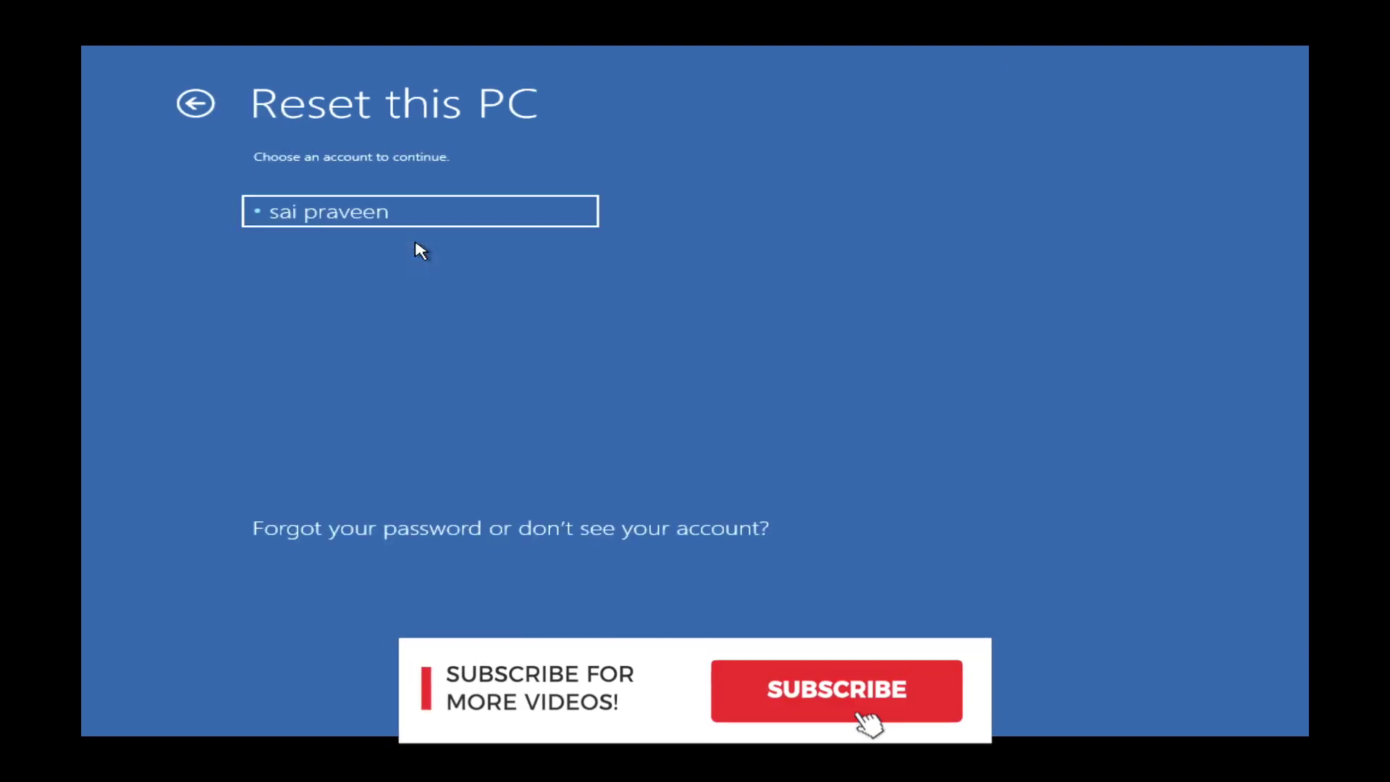
Select the user account to continue the reset.
click(370, 213)
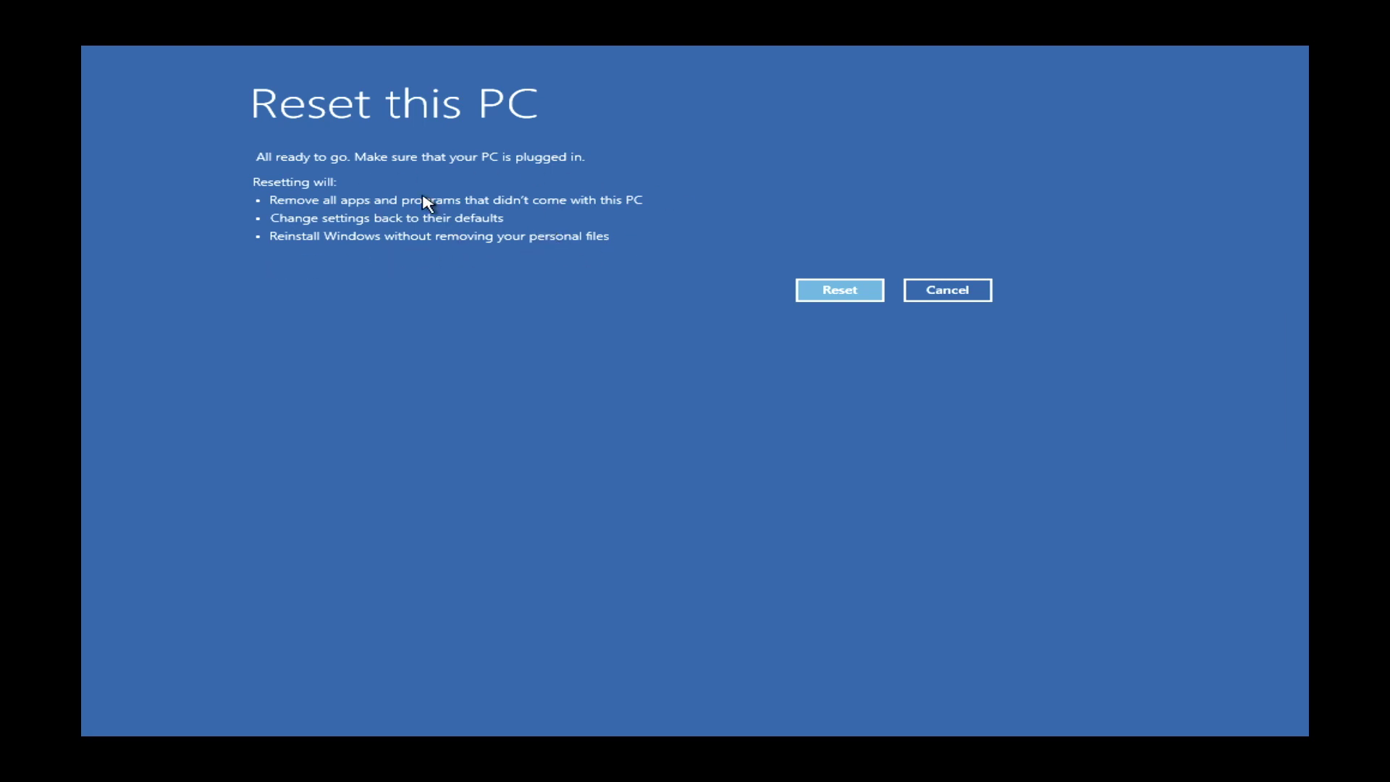
Confirm Reset and let Windows reinstall until the lock screen appears.
click(868, 296)
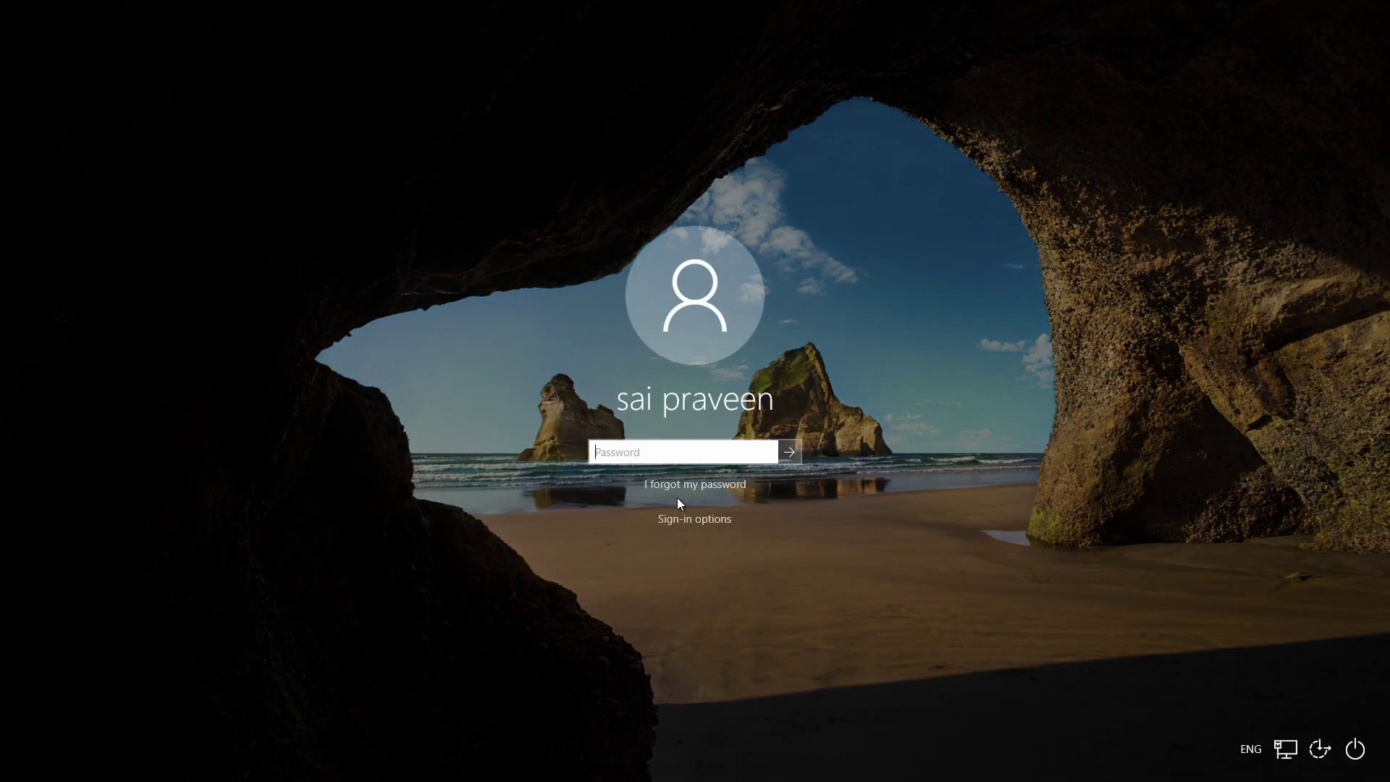
Switch the sign-in method to PIN and ready the PIN box.
click(695, 519)
click(674, 540)
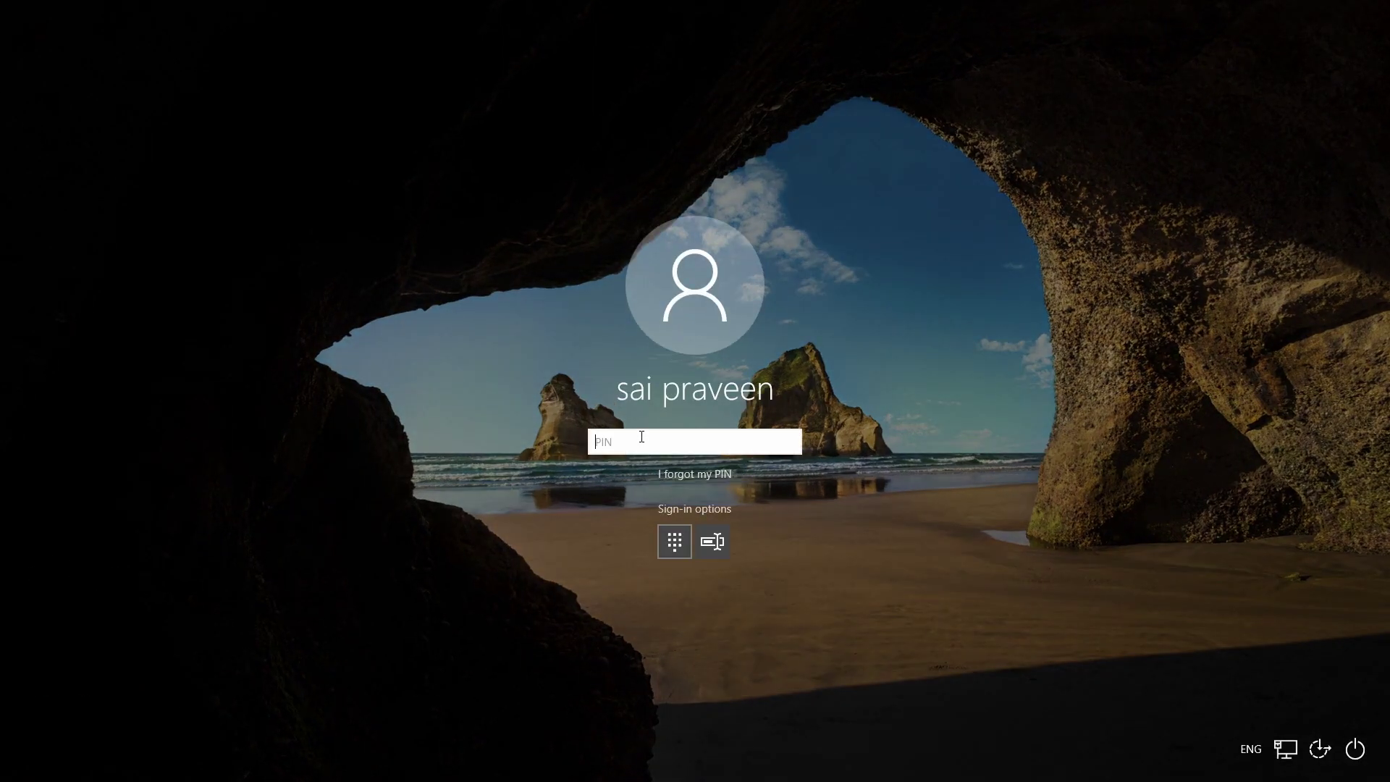